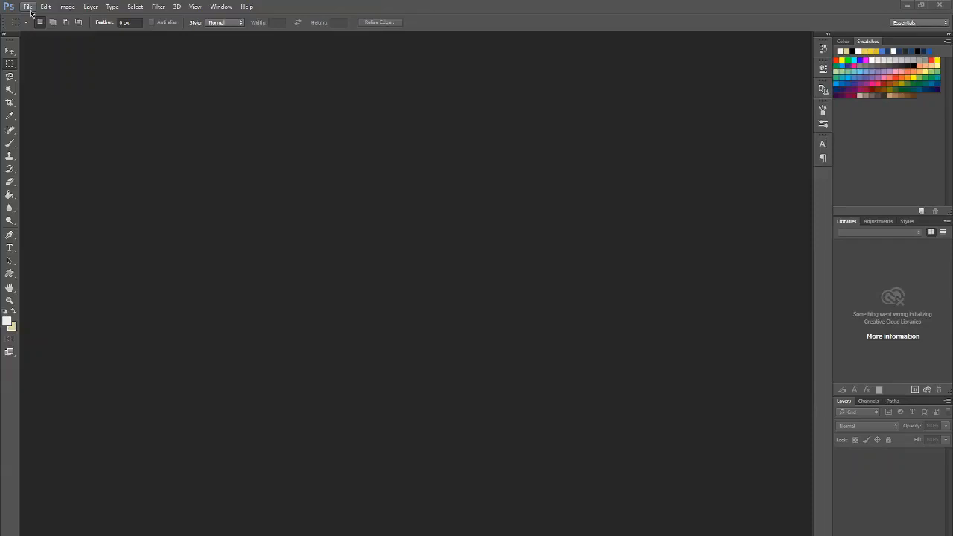
- Open the tennis-ball image from the Lasso Tool folder
click(28, 9)
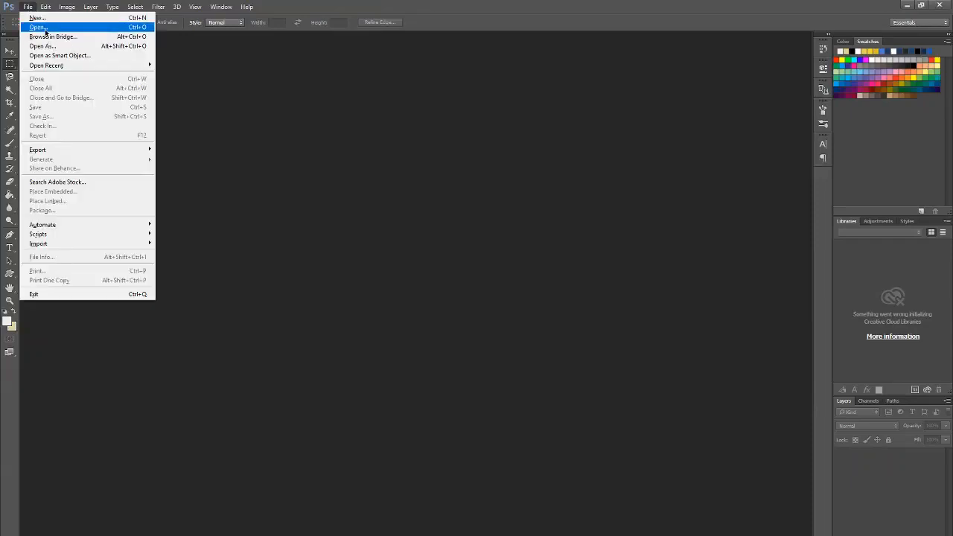
click(45, 29)
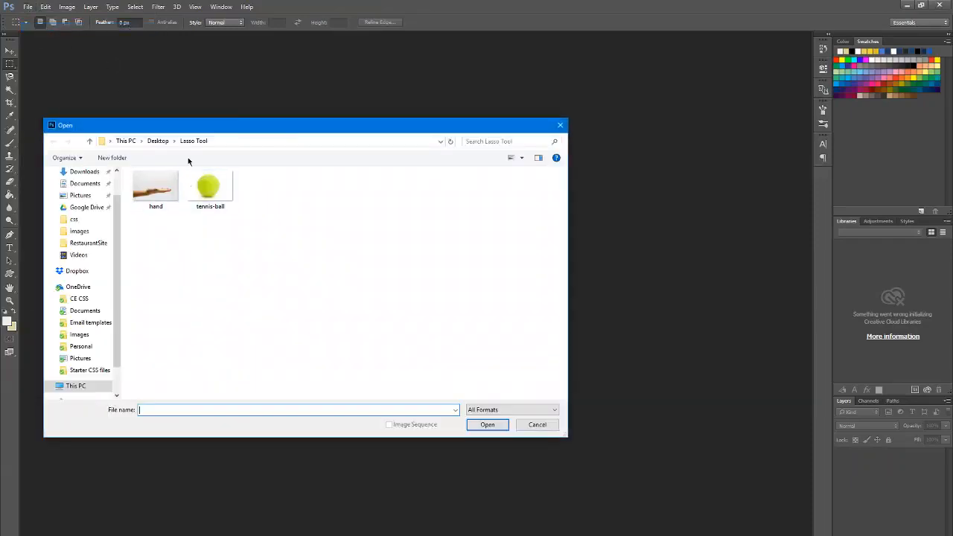
double_click(219, 192)
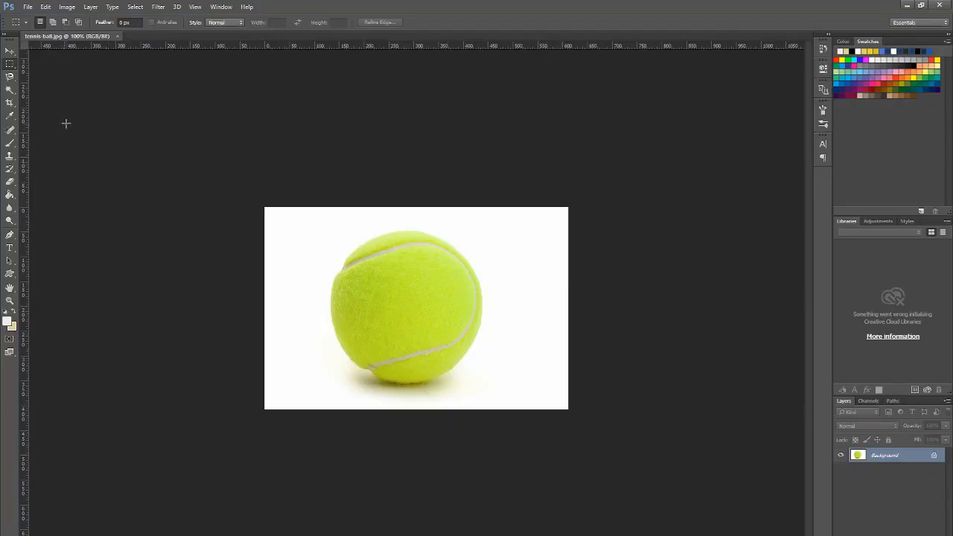
- Trace the tennis ball's outline with the Magnetic Lasso Tool and copy the selected ball
click(10, 77)
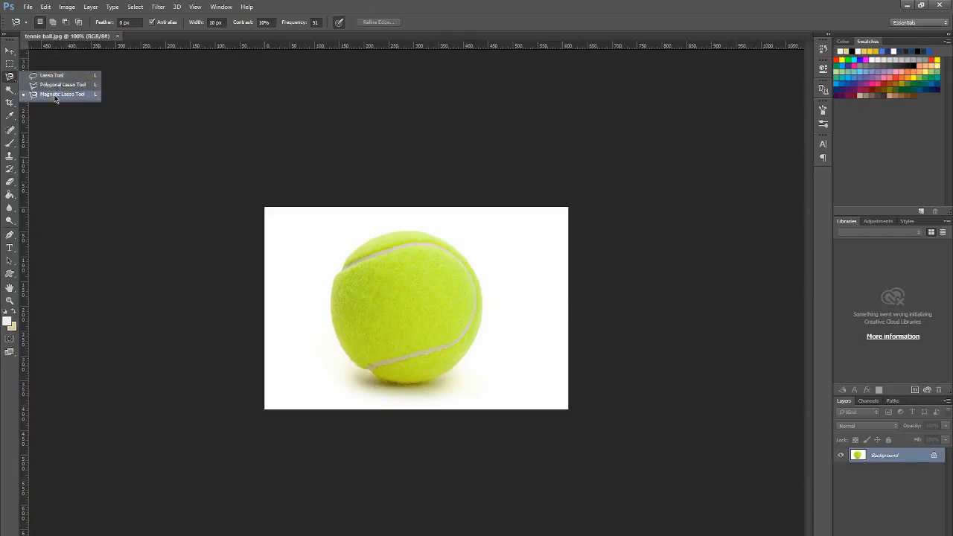
click(52, 94)
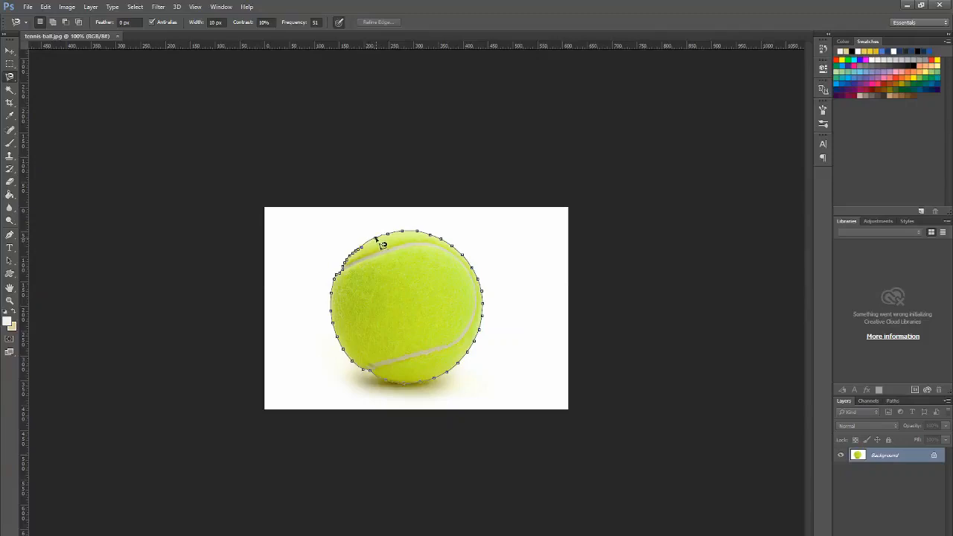
click(380, 243)
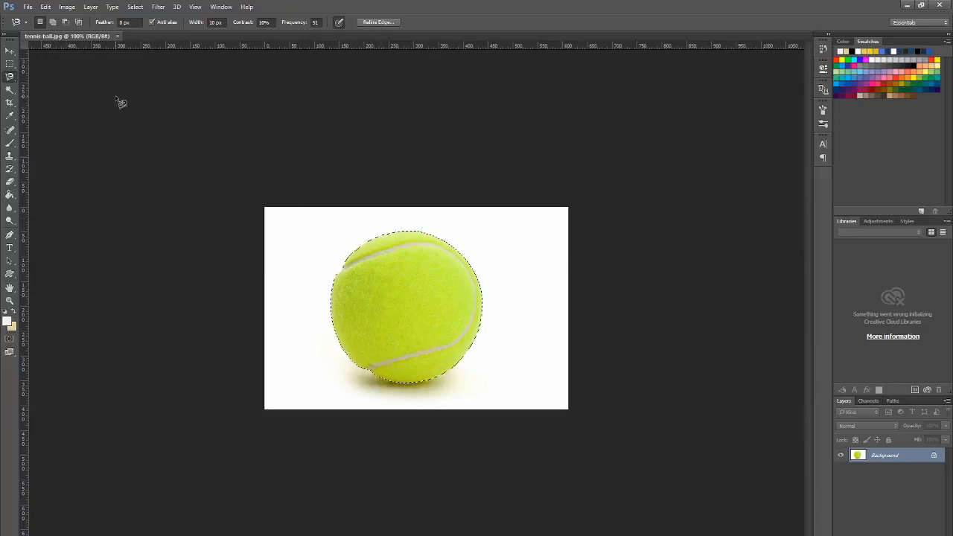
click(51, 11)
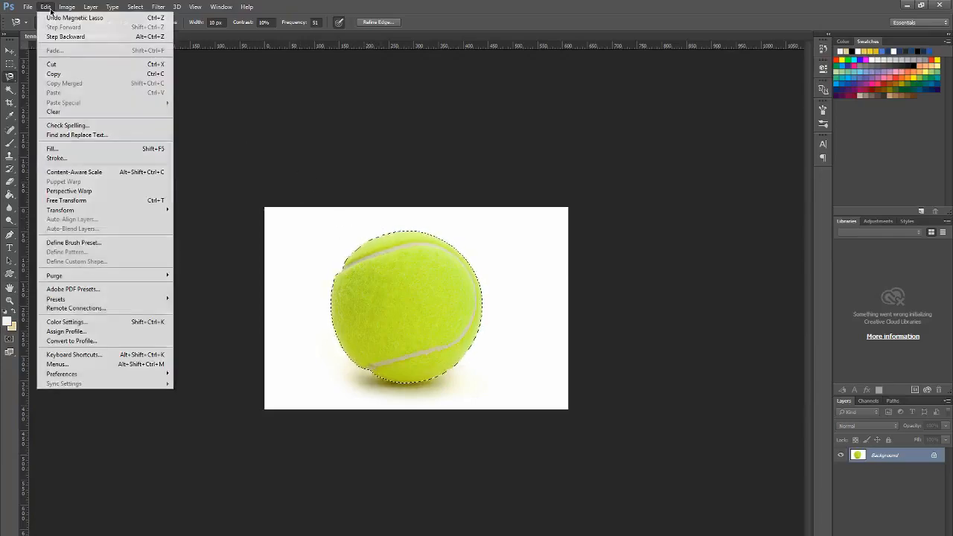
click(61, 75)
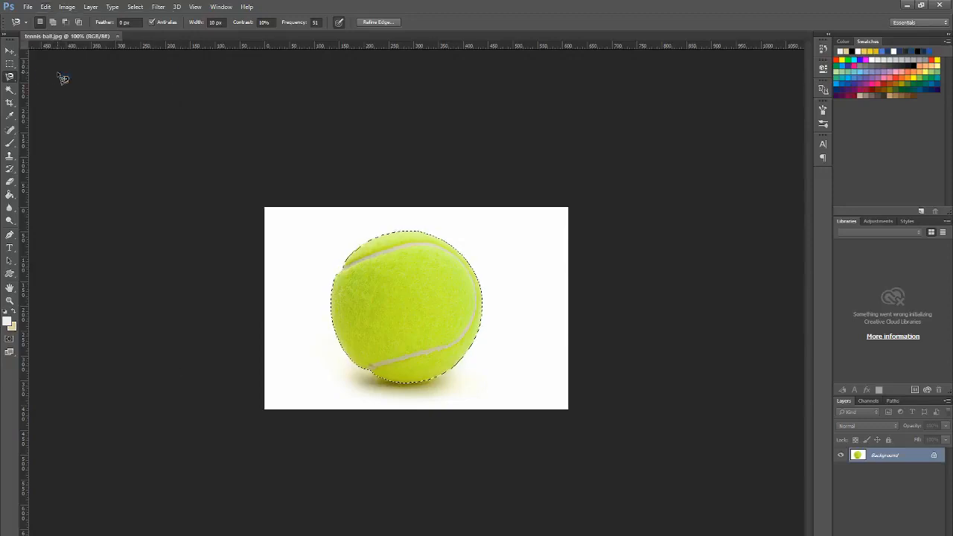
- Open the hand image from the Lasso Tool folder and paste the copied tennis ball into it
click(28, 7)
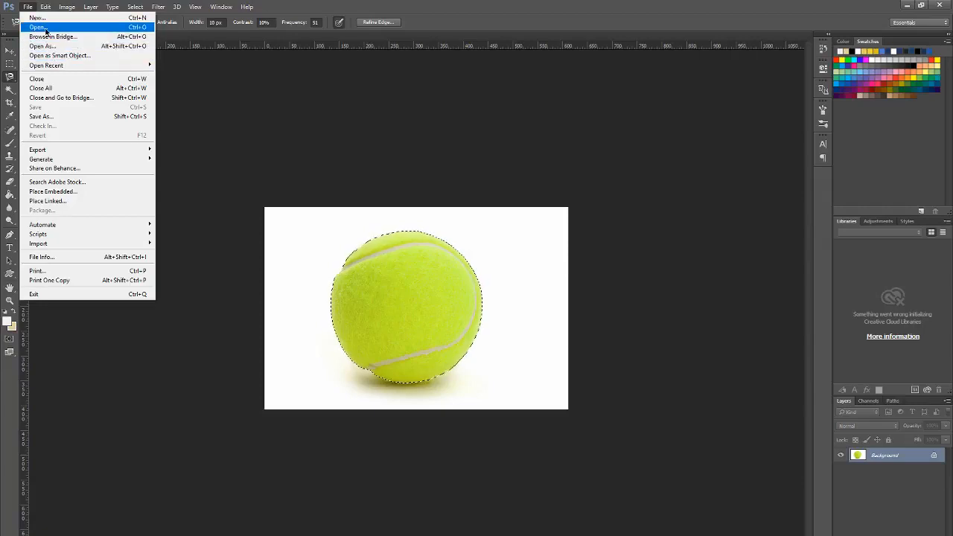
click(45, 29)
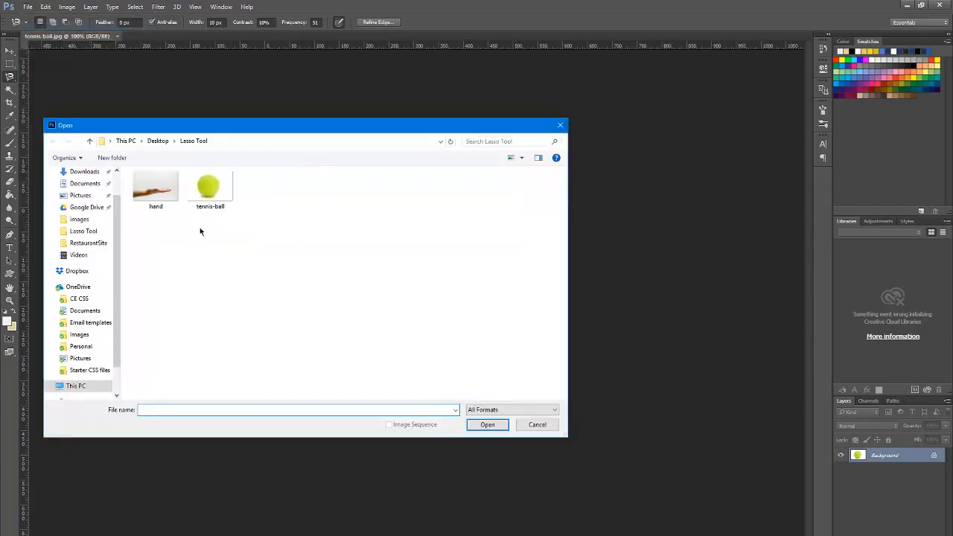
double_click(156, 189)
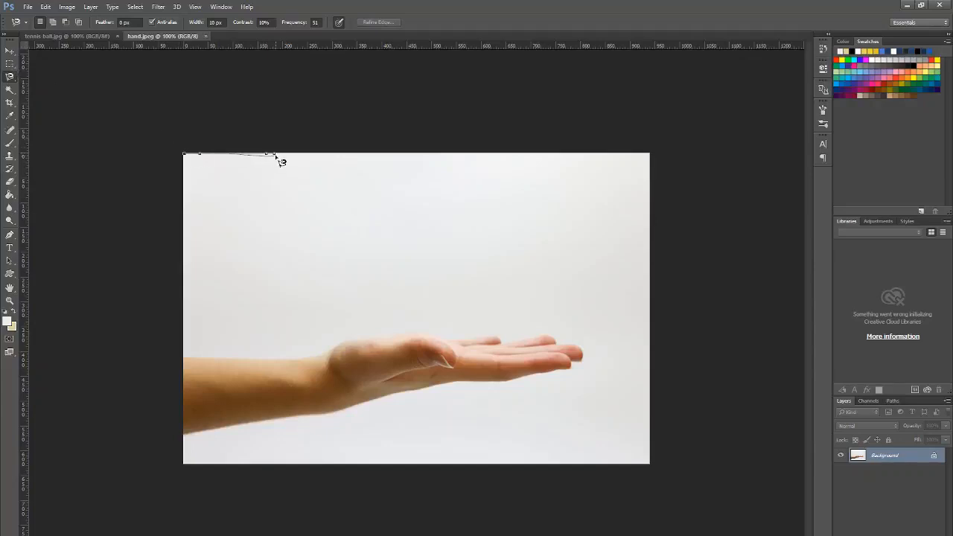
key(m)
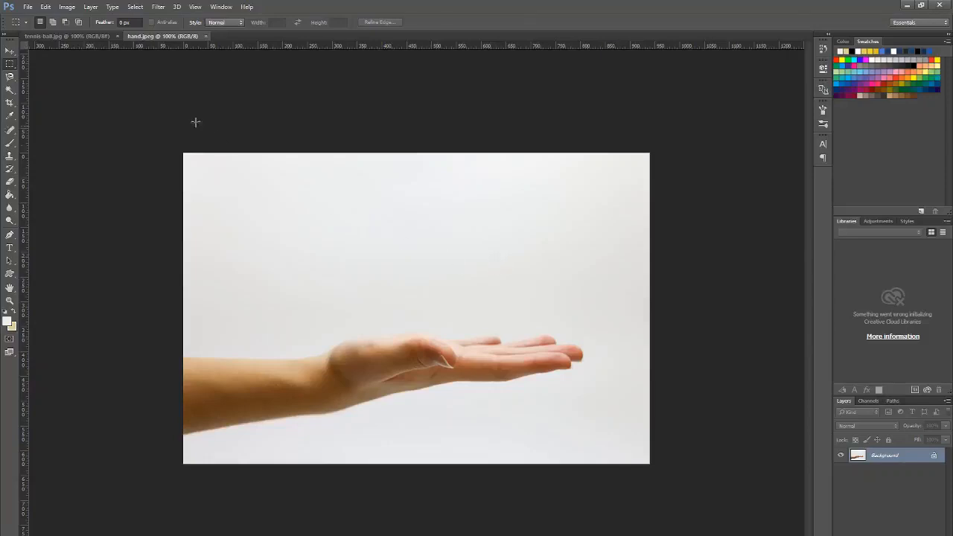
click(45, 7)
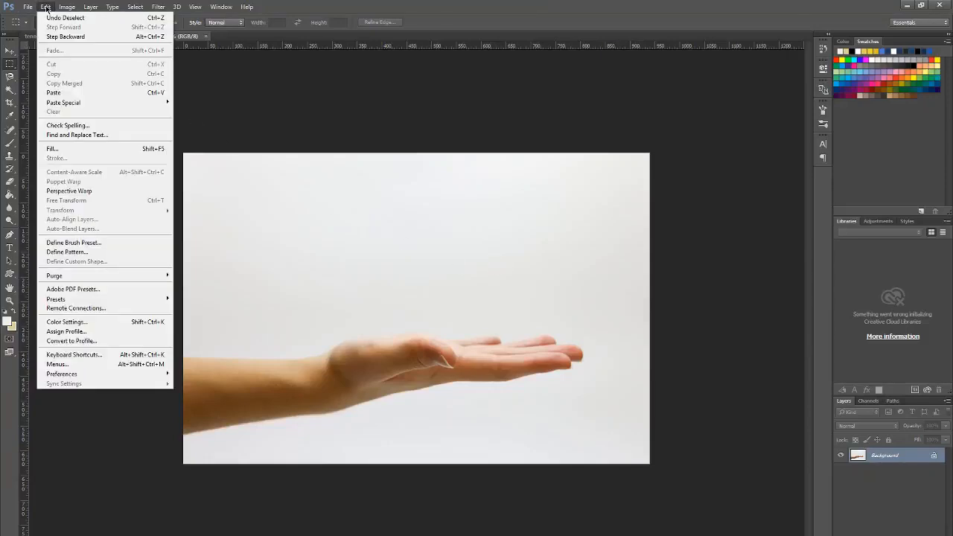
click(74, 94)
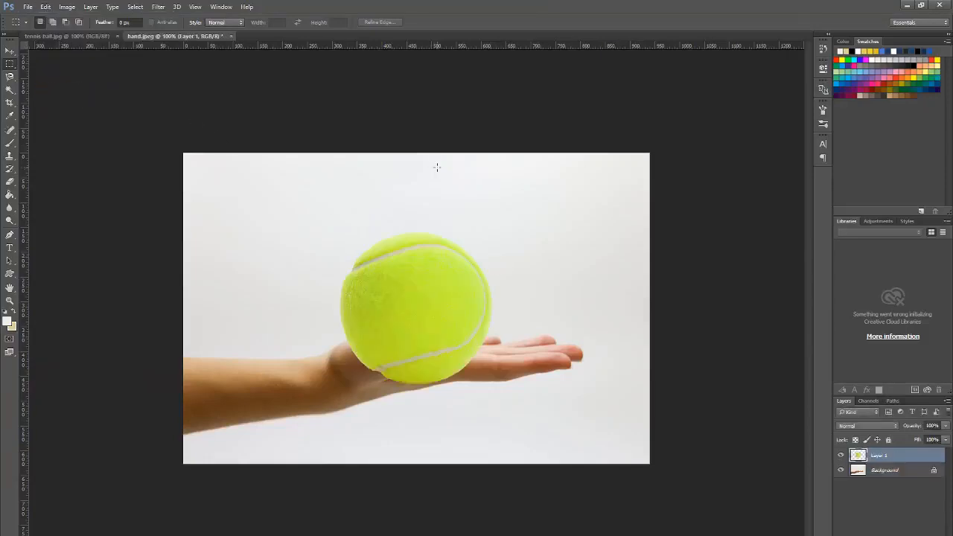
- Scale the pasted ball down to about 68%, place it above the palm and apply the transformation
click(10, 51)
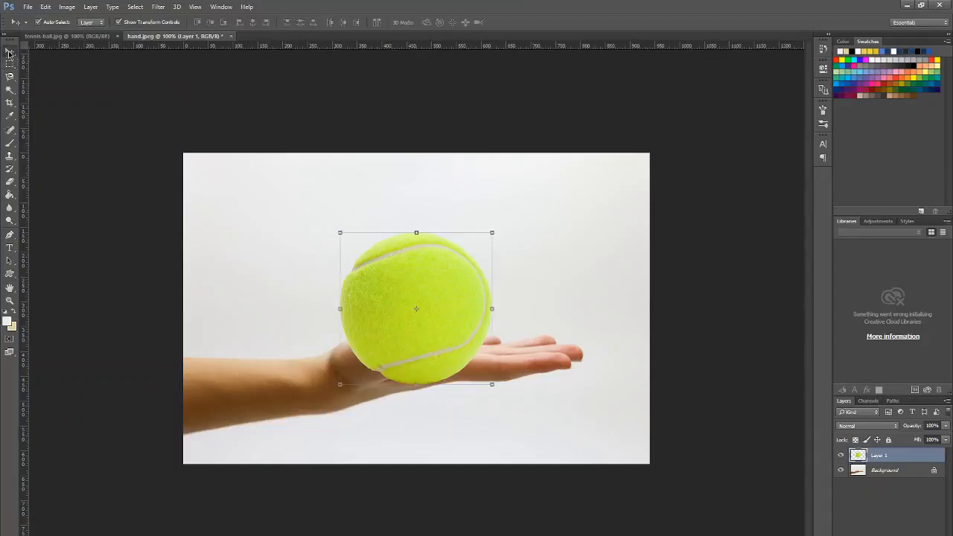
drag(456, 282, 463, 235)
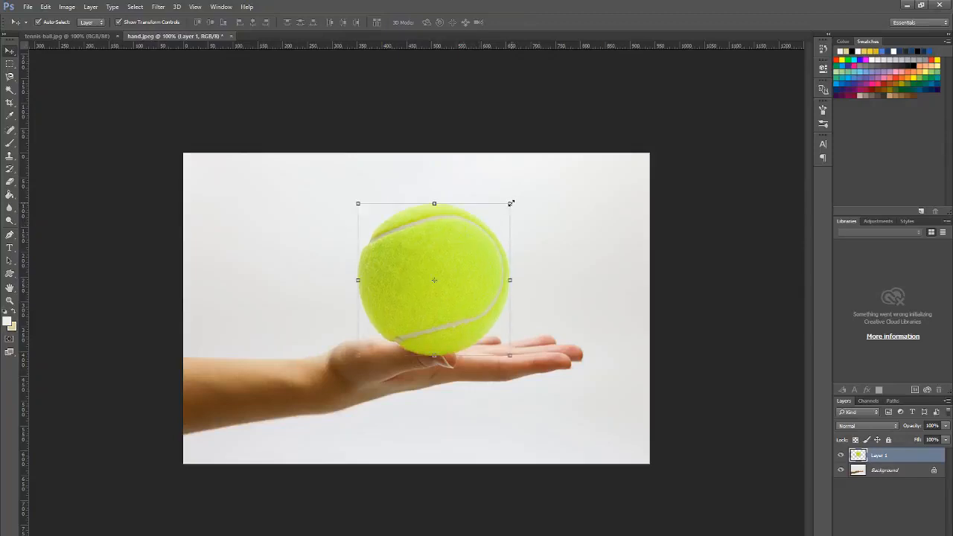
drag(510, 202, 457, 248)
drag(418, 298, 441, 277)
click(12, 67)
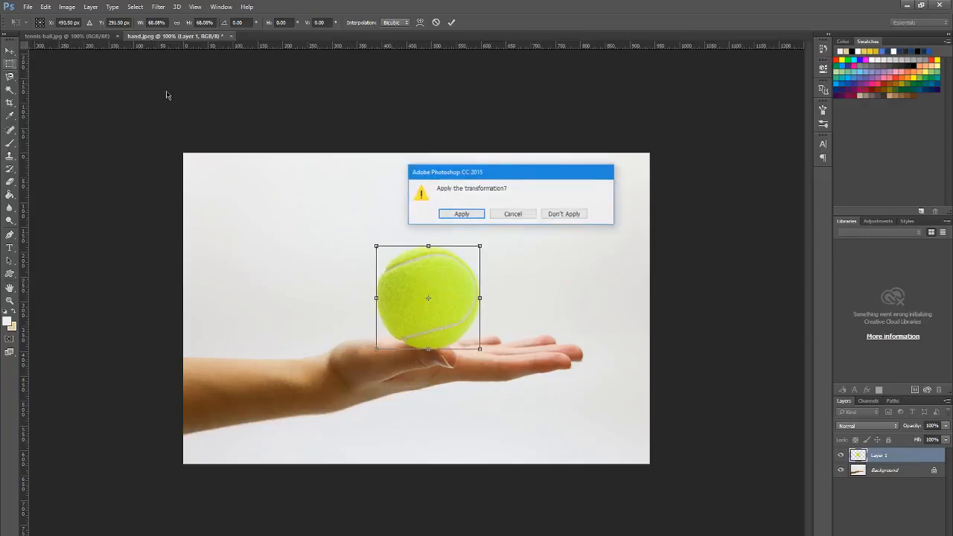
click(461, 213)
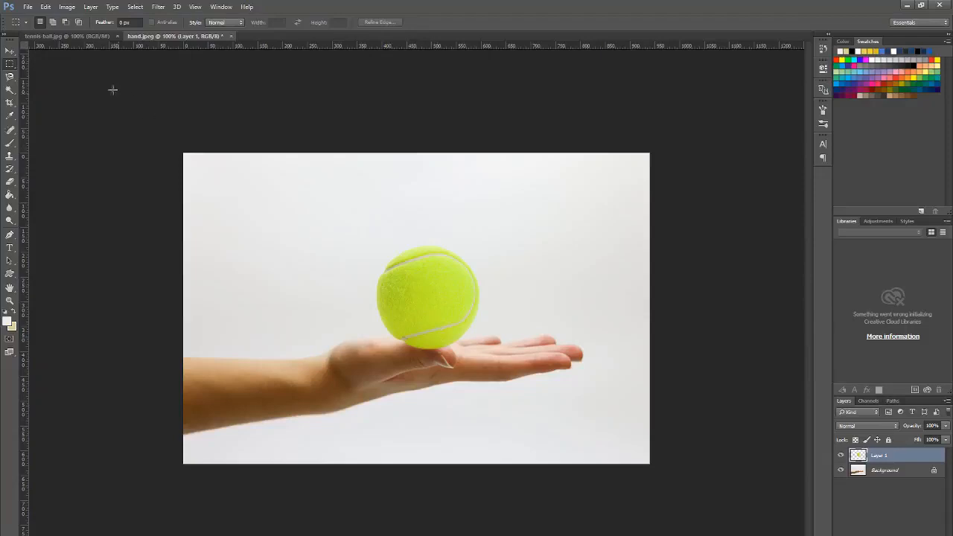
- Move the ball slightly toward the fingers and down so it rests against the thumb
click(9, 50)
drag(453, 281, 456, 282)
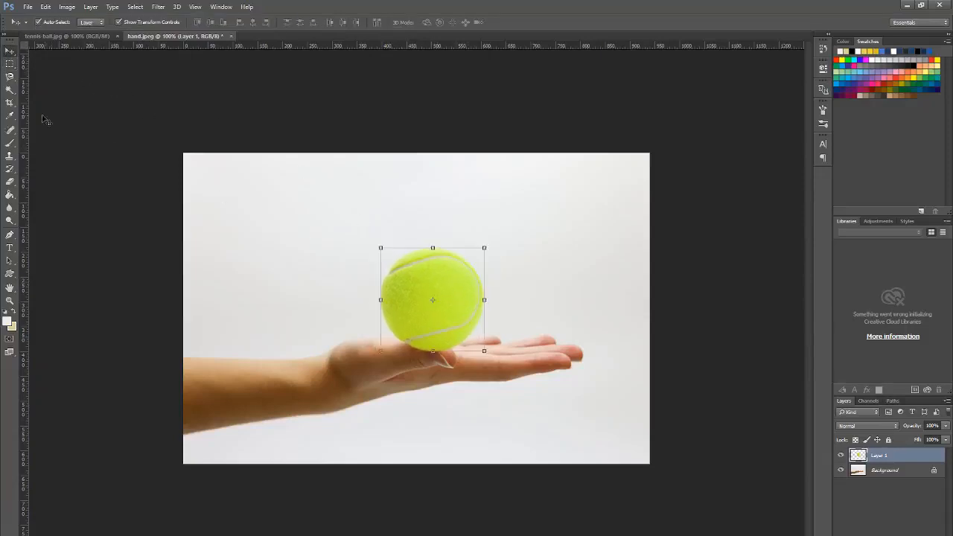
click(10, 64)
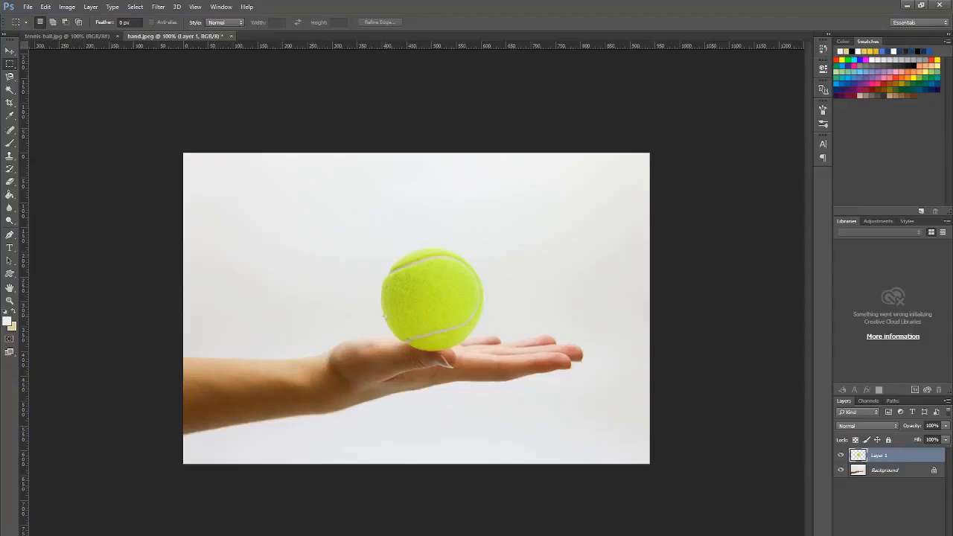
- Examine up close the area where the ball's lower edge overlaps the thumb and palm
key(z)
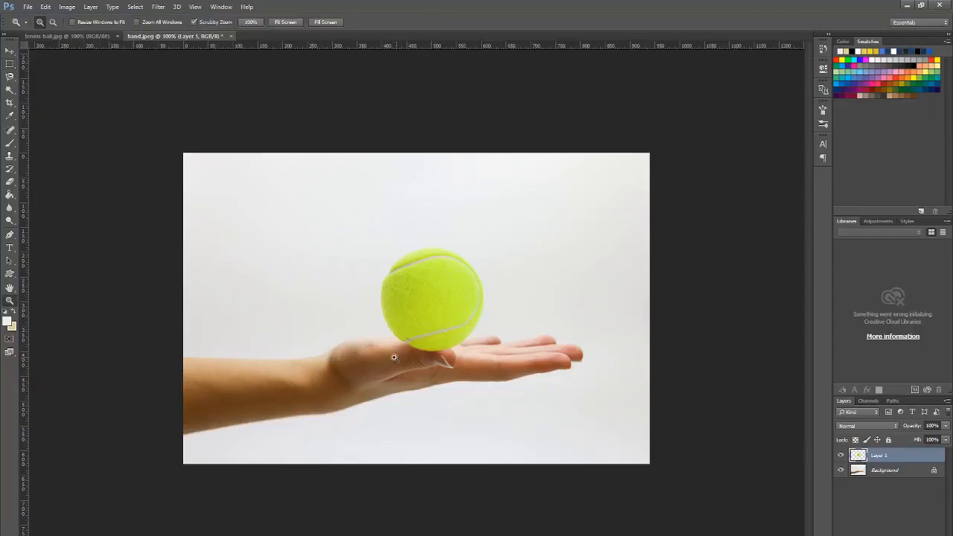
drag(388, 358, 516, 323)
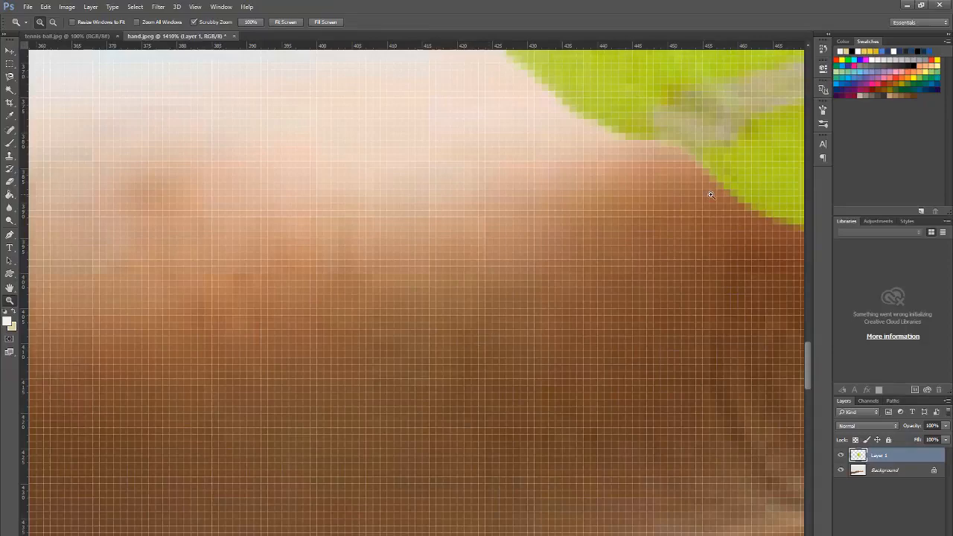
drag(711, 195, 634, 239)
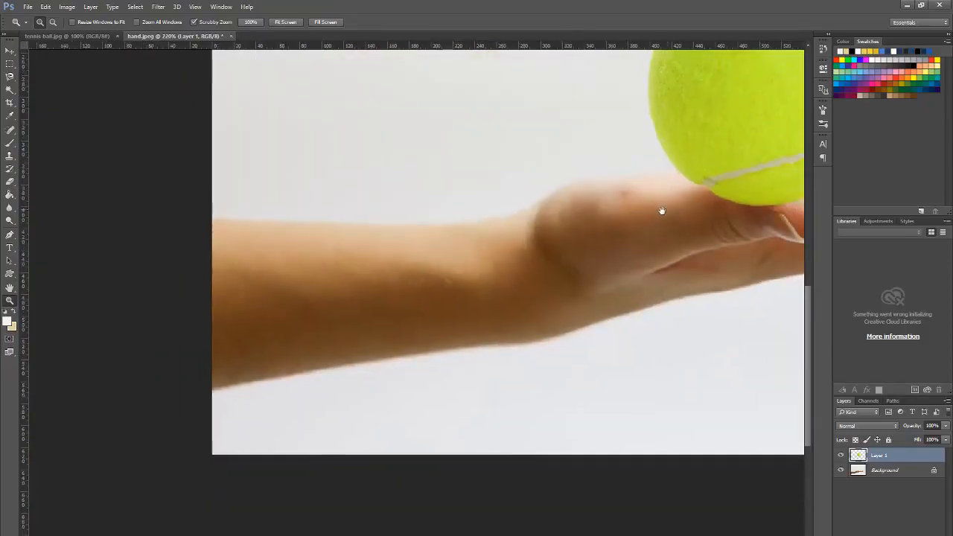
drag(662, 211, 407, 260)
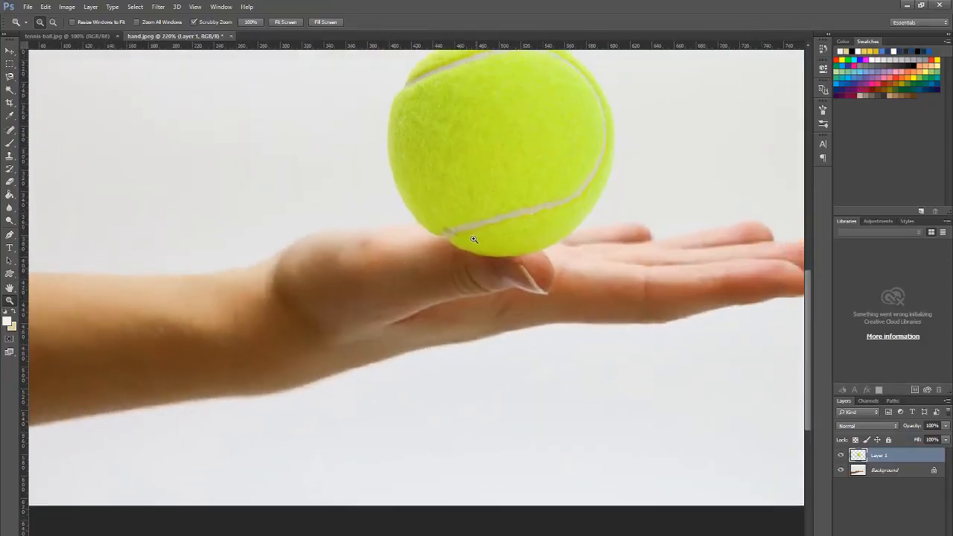
drag(474, 239, 454, 248)
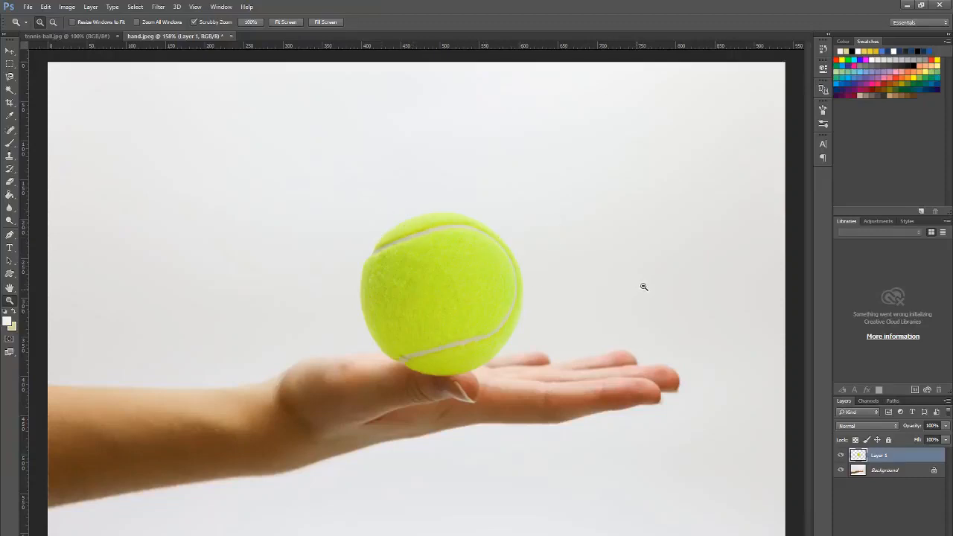
drag(644, 286, 649, 285)
drag(551, 333, 596, 246)
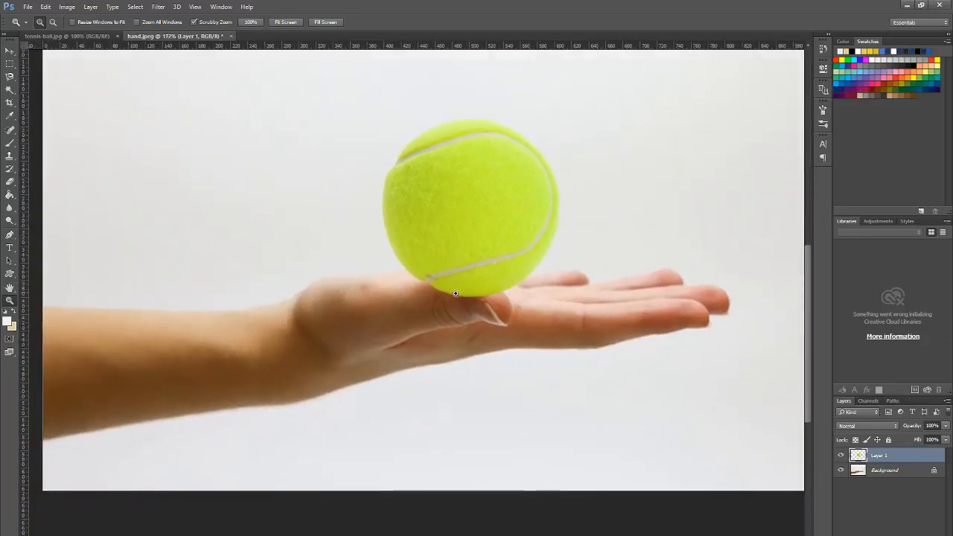
drag(444, 297, 453, 271)
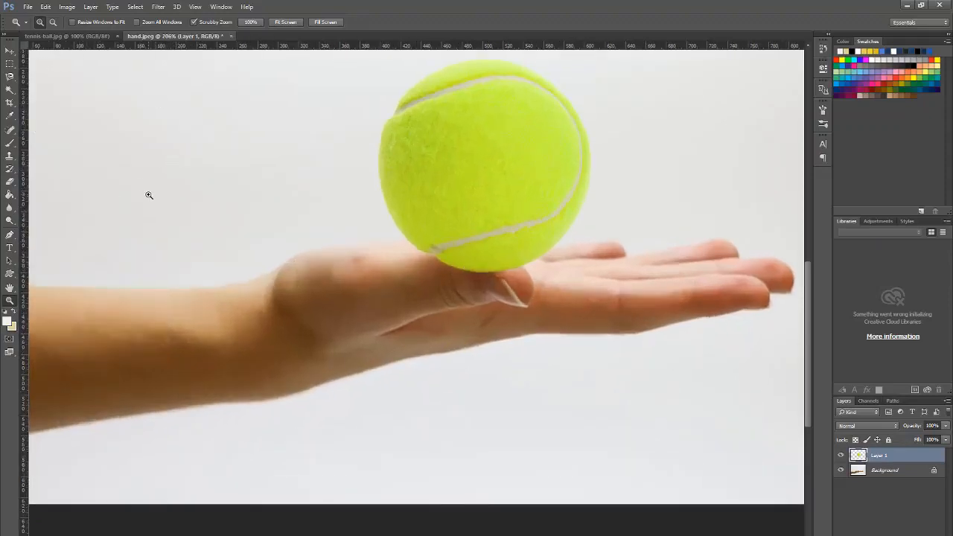
- Choose the Eraser Tool with a soft round brush of 34 px and 0% hardness
click(10, 181)
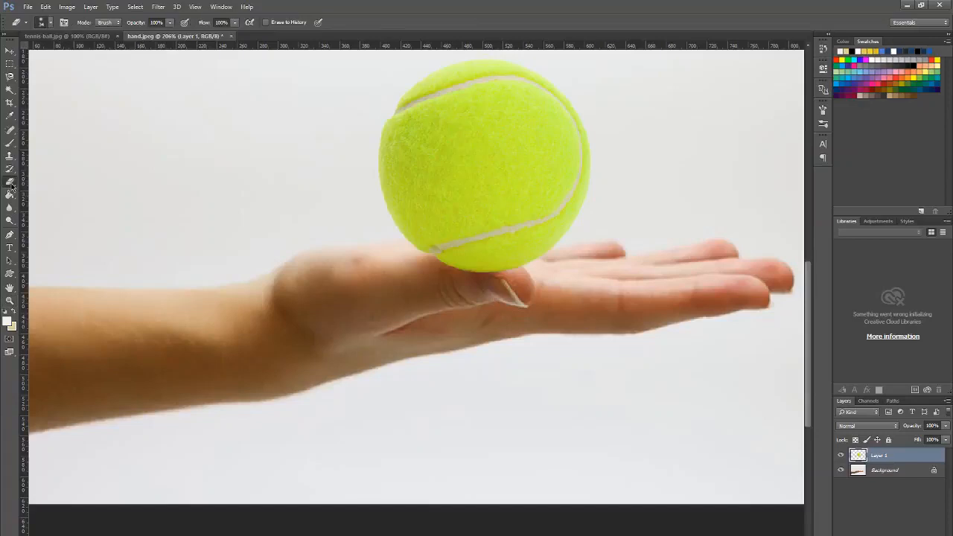
right_click(11, 183)
click(44, 181)
click(51, 24)
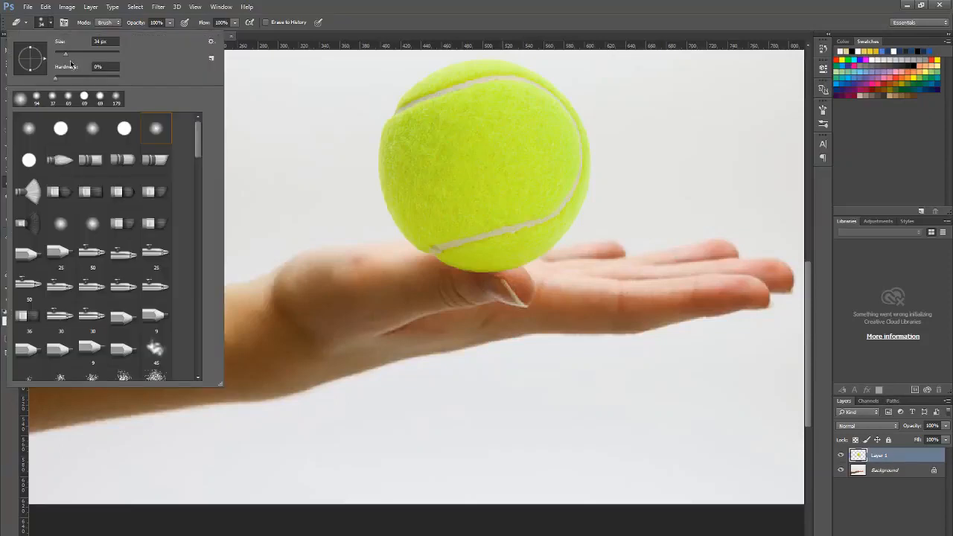
mouse_move(66, 56)
mouse_down()
mouse_move(96, 57)
mouse_move(68, 56)
mouse_up()
click(104, 67)
drag(66, 54, 63, 53)
drag(65, 54, 66, 54)
click(470, 11)
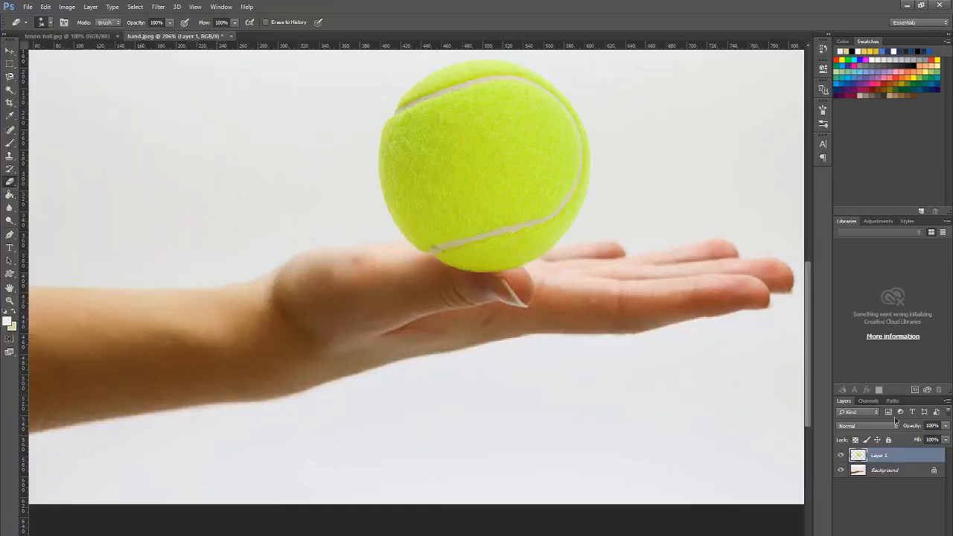
- Erase the lower edge of the ball on Layer 1 where it covers the thumb
click(882, 472)
click(879, 458)
mouse_move(512, 280)
mouse_down()
mouse_move(471, 263)
mouse_move(431, 261)
mouse_move(453, 259)
mouse_move(517, 277)
mouse_move(411, 262)
mouse_move(427, 267)
mouse_move(420, 274)
mouse_up()
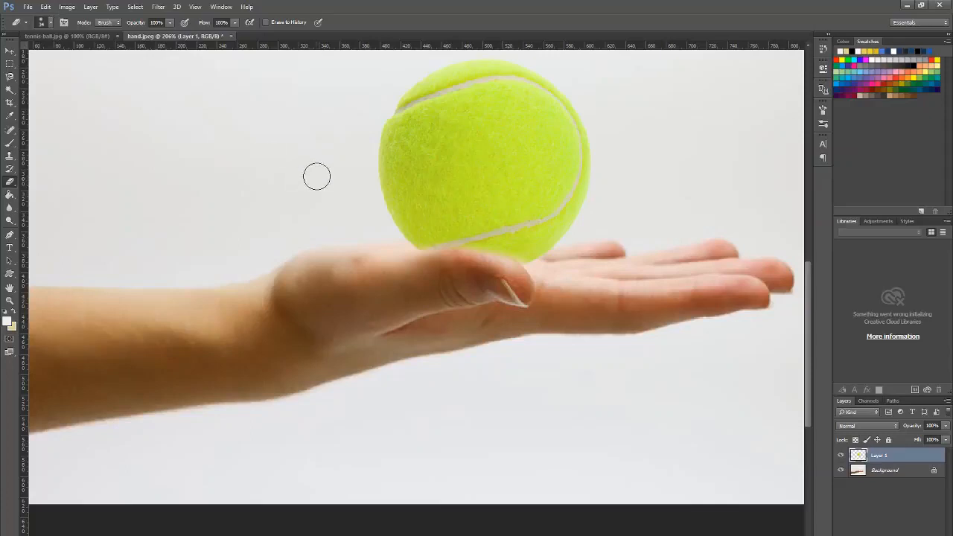
- Save the composite as a layered Photoshop file named hand-crop in the Lasso Tool folder, with Maximize Compatibility on
key(z)
drag(568, 180, 523, 192)
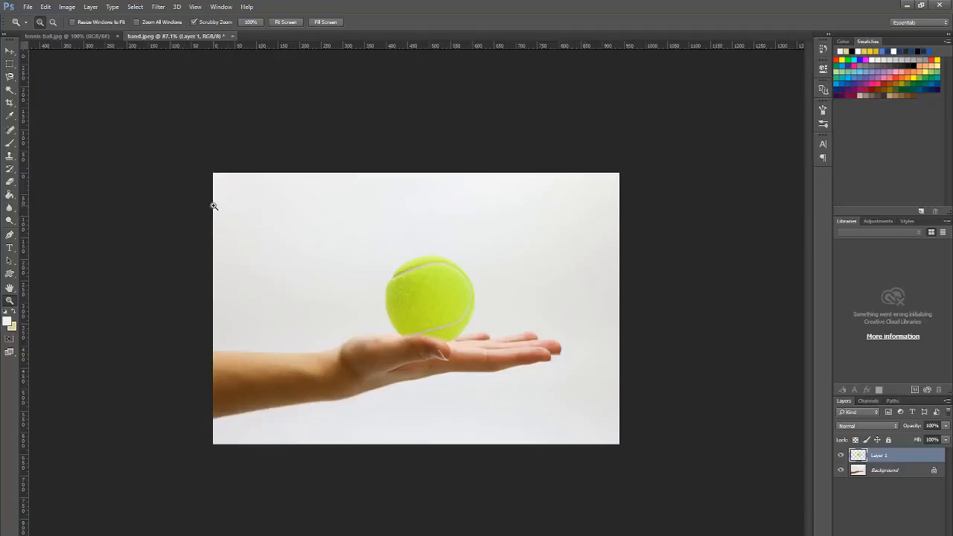
click(28, 8)
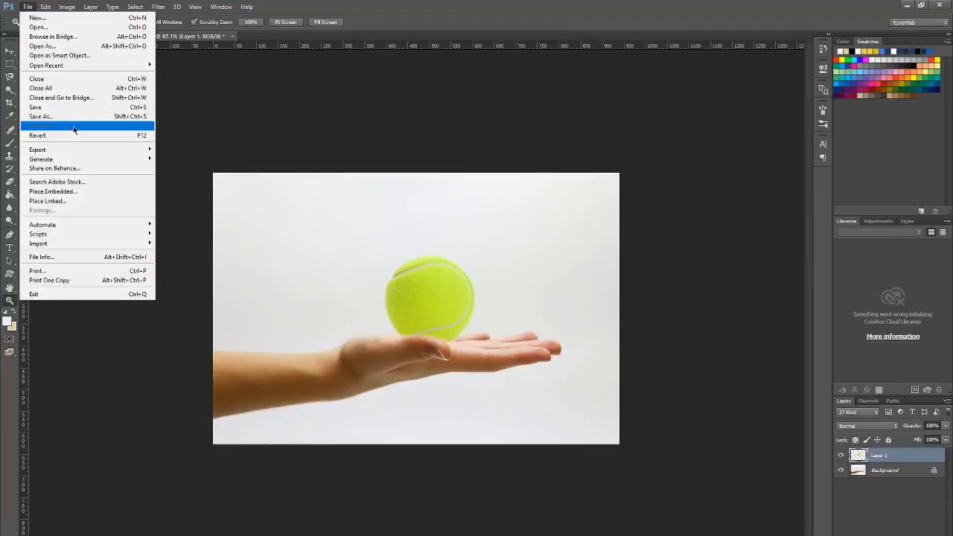
click(47, 117)
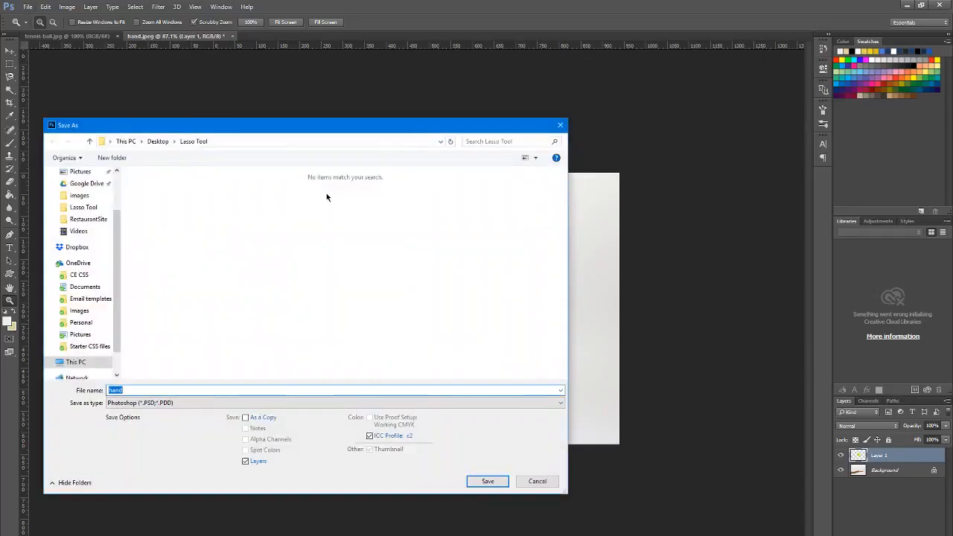
click(137, 390)
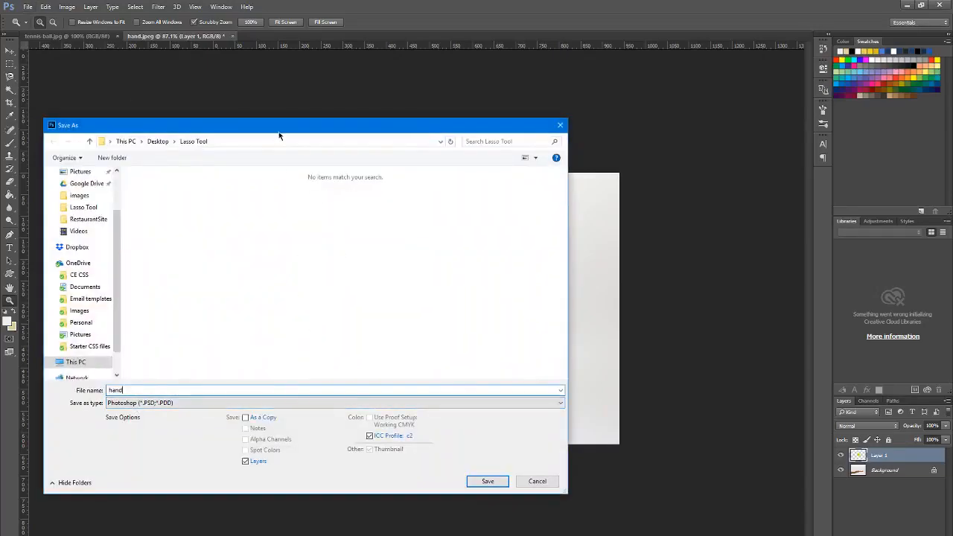
drag(279, 133, 282, 96)
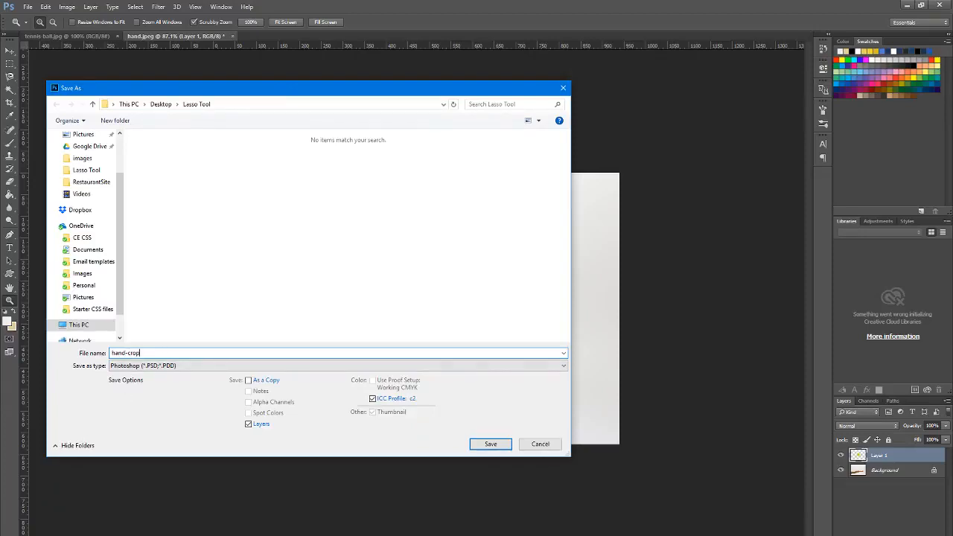
text(-crop)
key(Return)
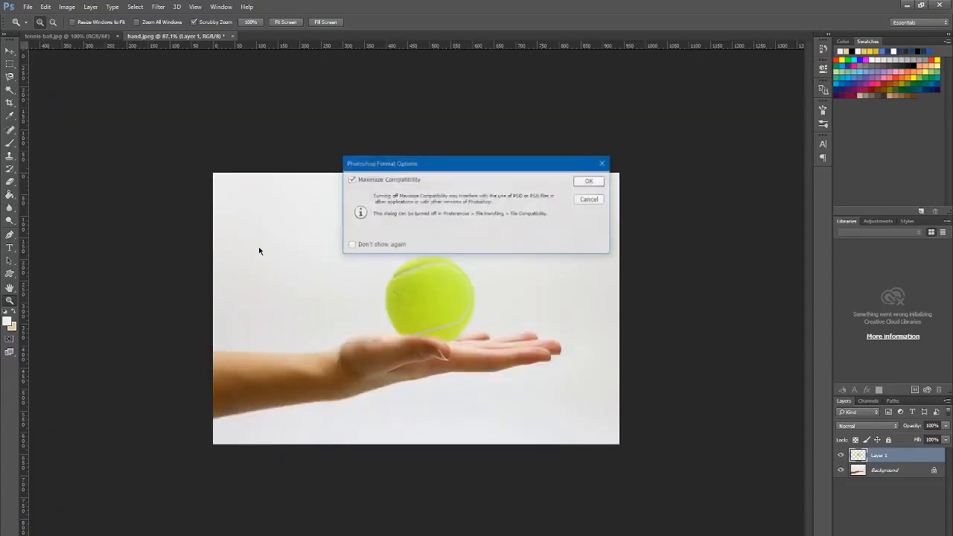
click(590, 183)
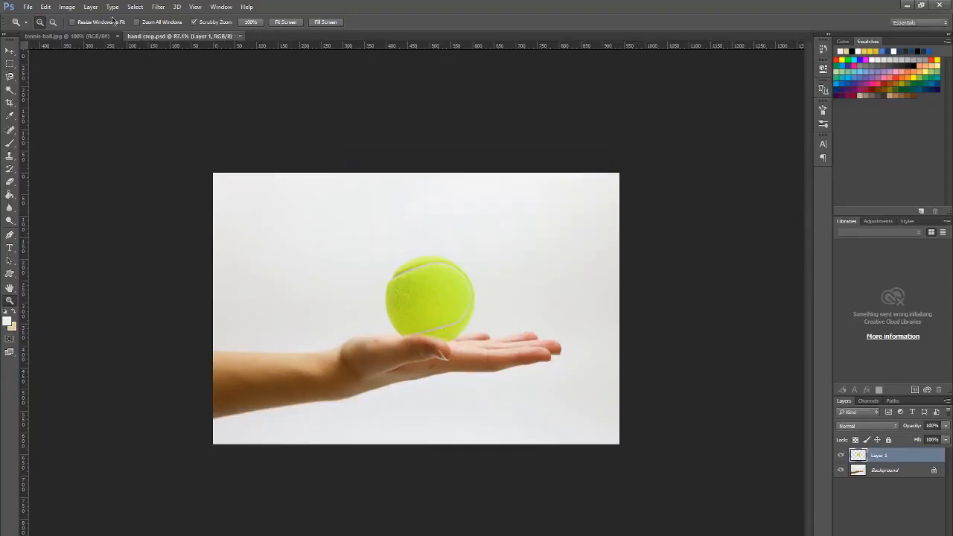
- Save a JPEG copy of the composite as hand-crop in the Lasso Tool folder, at Maximum quality 12 with the Baseline ("Standard") format
click(29, 11)
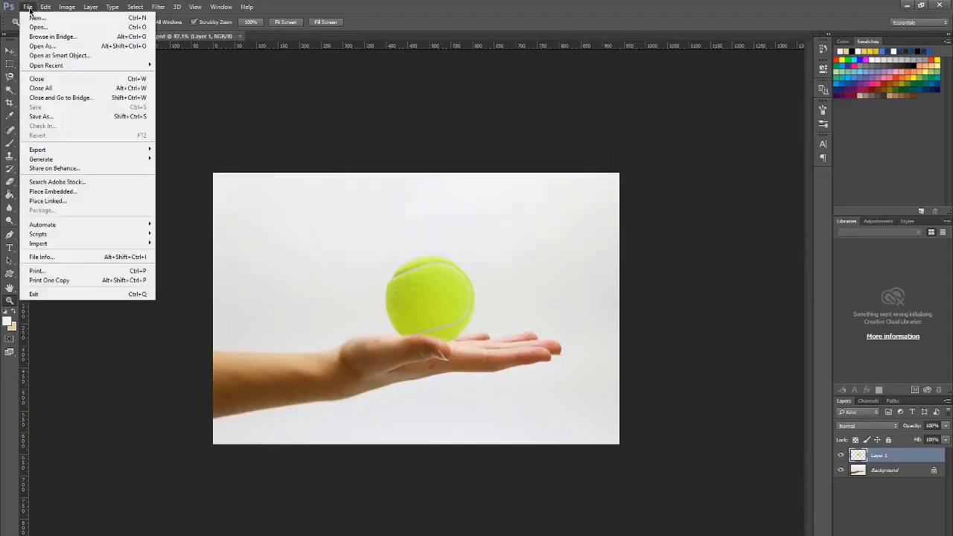
click(84, 110)
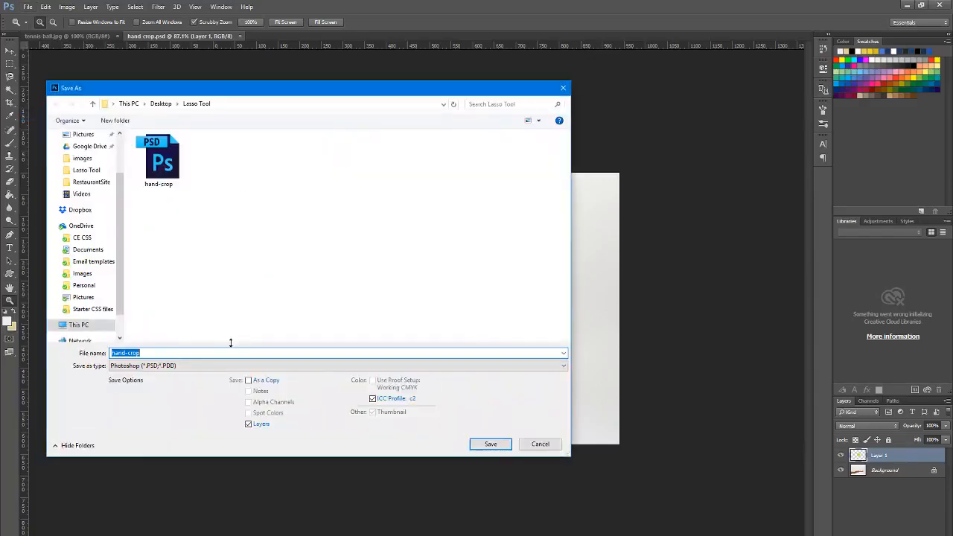
click(227, 365)
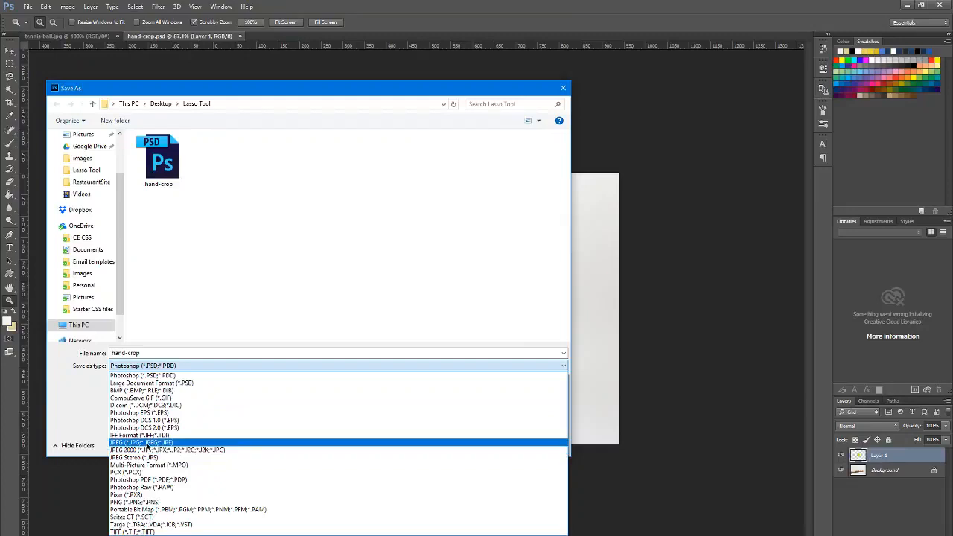
click(147, 443)
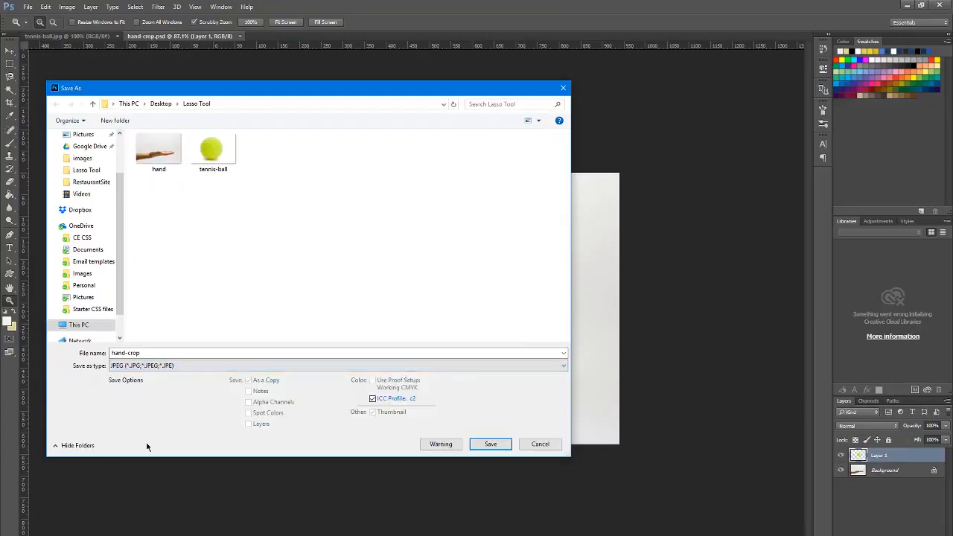
click(493, 446)
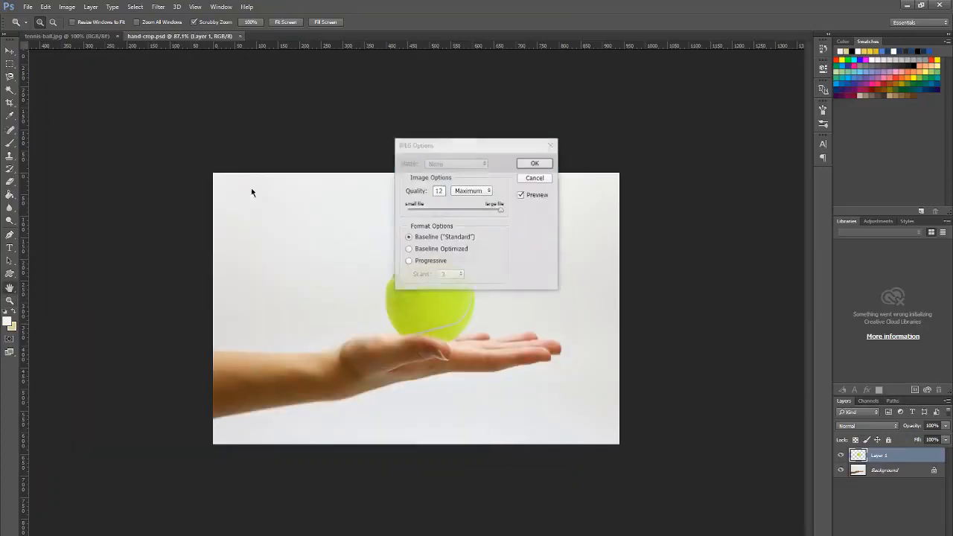
click(537, 163)
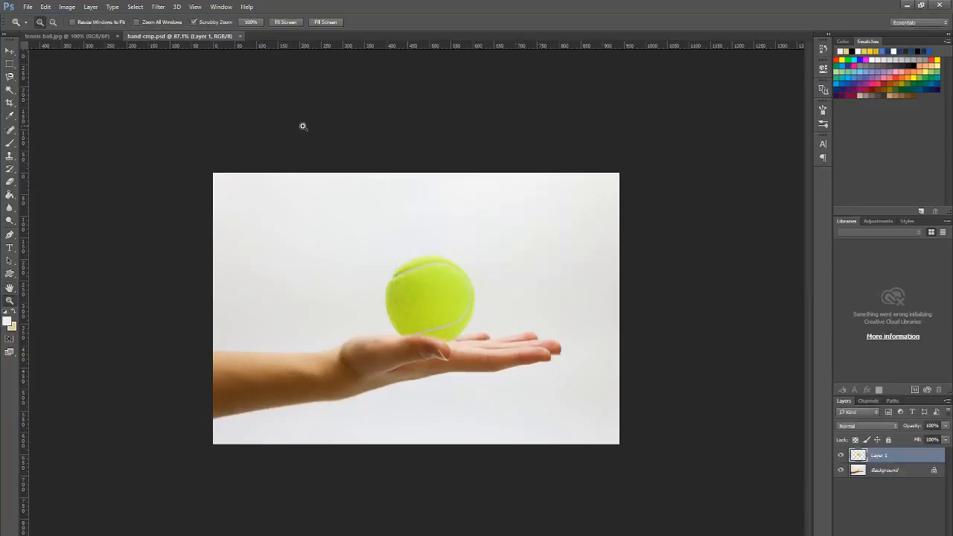